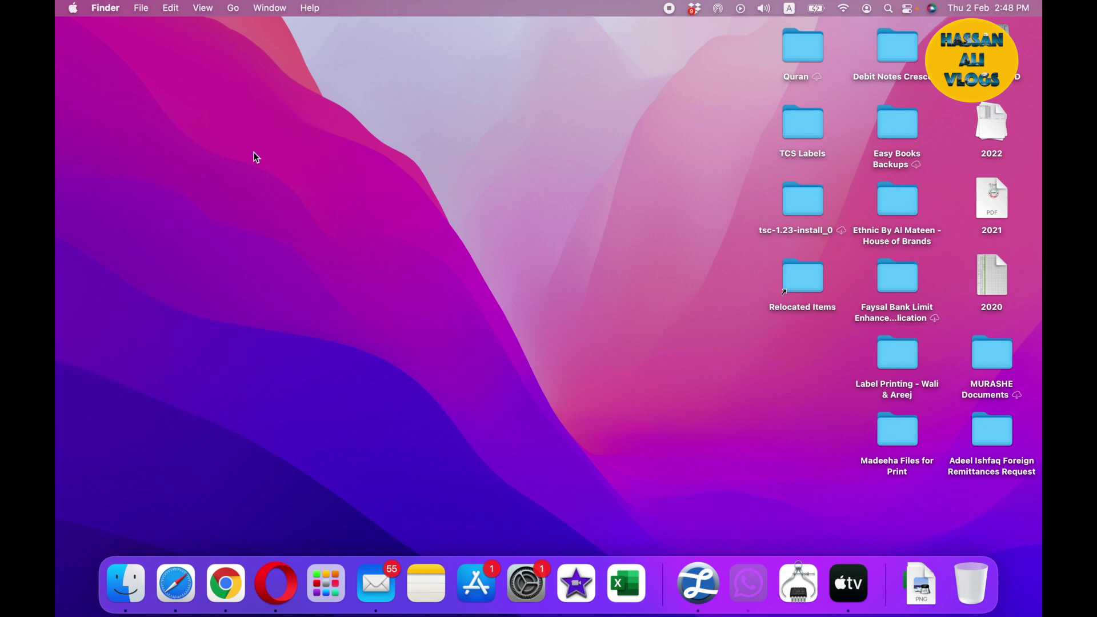
- Open the Users & Groups pane via System Preferences in the Apple menu
{"action": "left_click", "coordinate": [73, 9]}
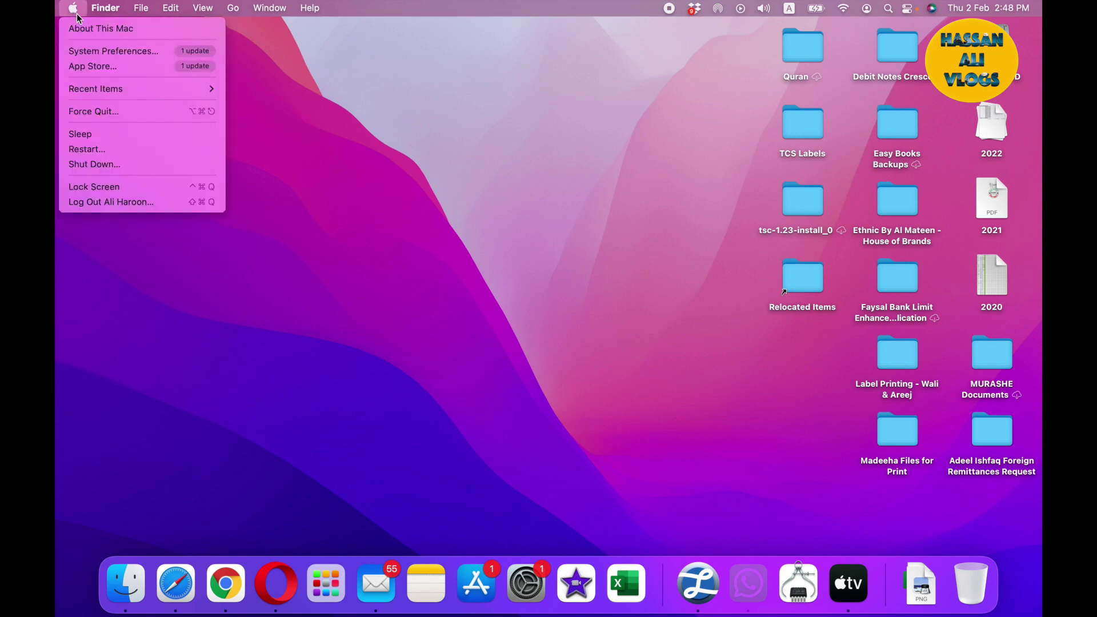
{"action": "left_click", "coordinate": [113, 50]}
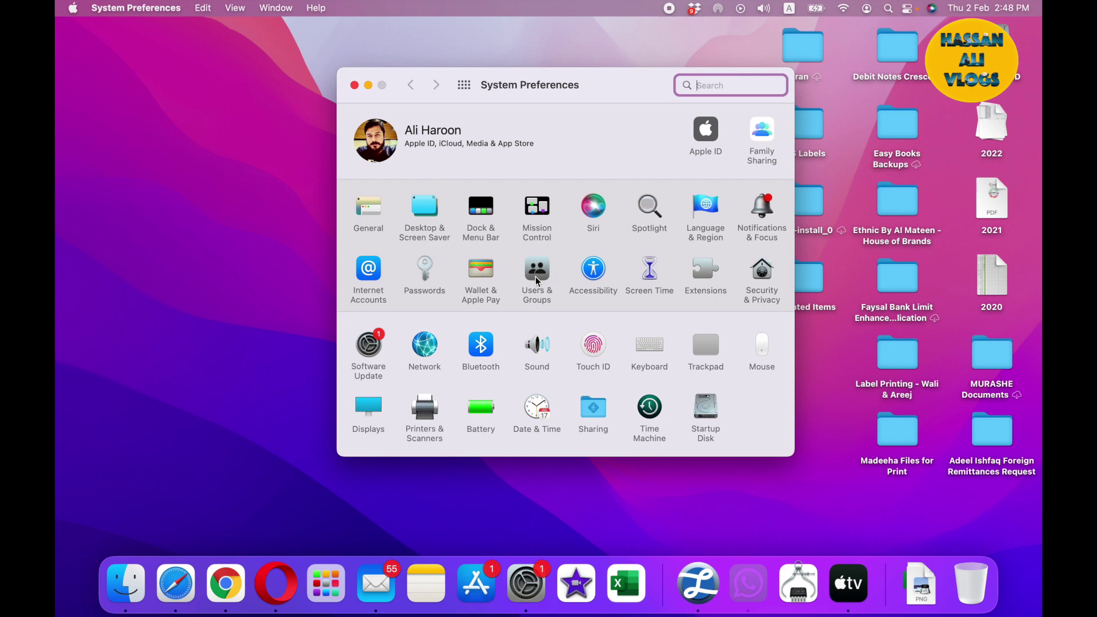
{"action": "left_click", "coordinate": [536, 274]}
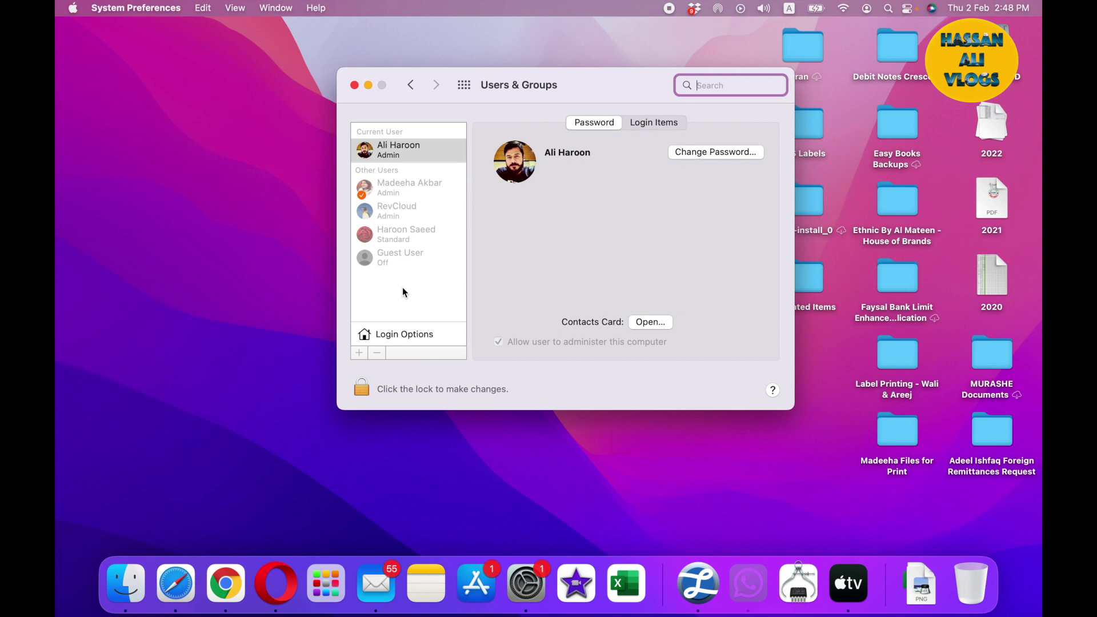
- Unlock the Users & Groups pane with the administrator password
{"action": "left_click", "coordinate": [360, 391]}
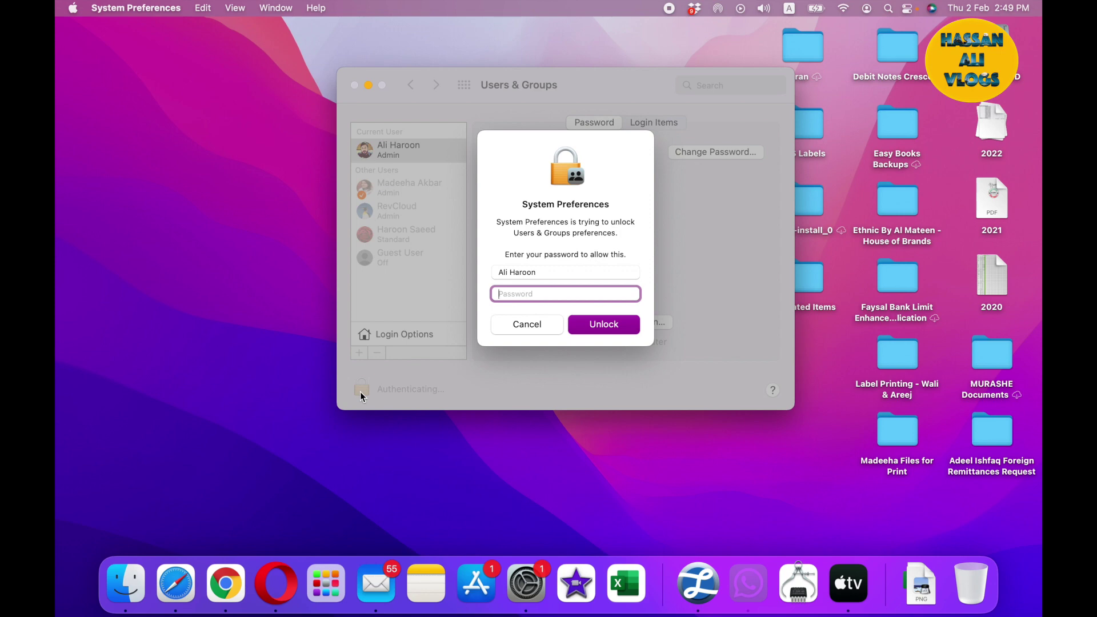
{"action": "type", "text": "a"}
{"action": "type", "text": "aaaaaaa"}
{"action": "type", "text": "a"}
{"action": "type", "text": "aa"}
{"action": "type", "text": "a"}
{"action": "key", "text": "BackSpace"}
{"action": "left_click", "coordinate": [630, 328]}
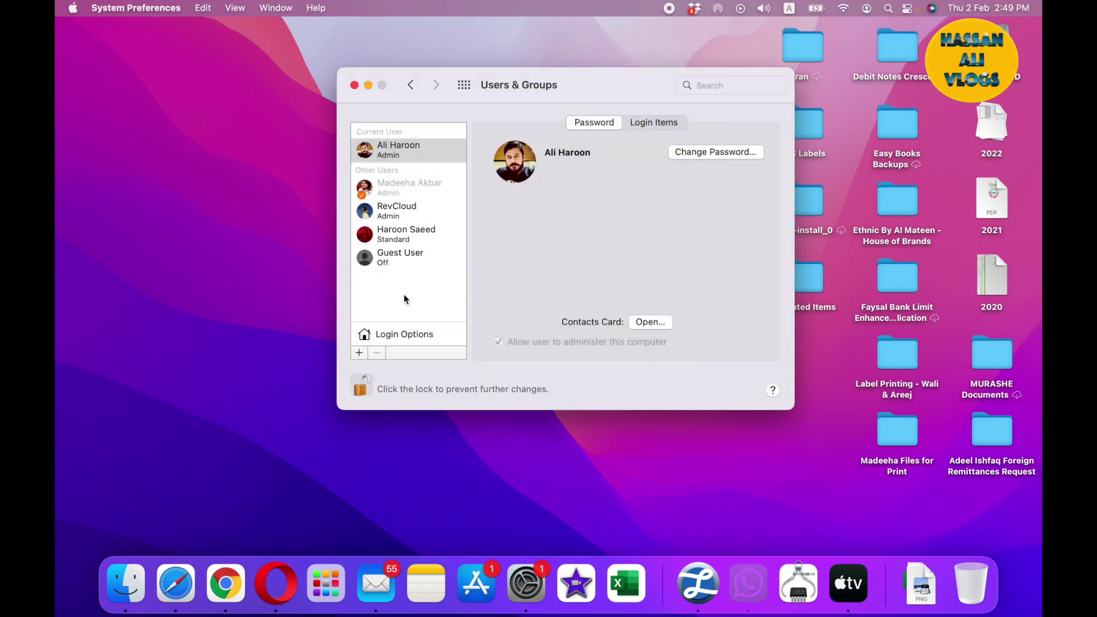
{"action": "left_click", "coordinate": [402, 296]}
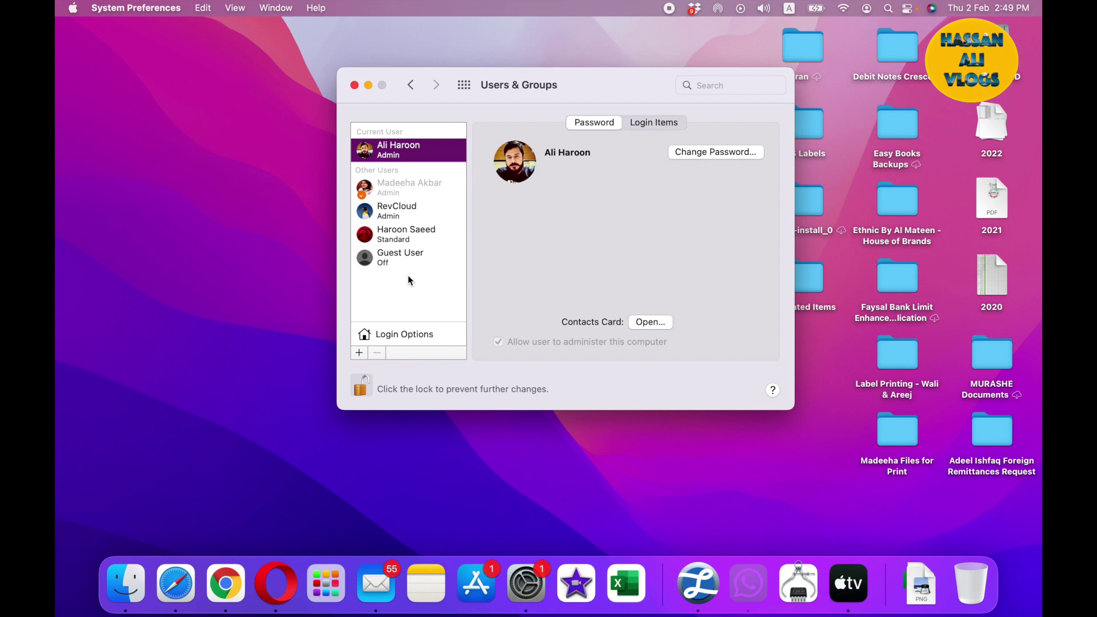
{"action": "left_click", "coordinate": [442, 236]}
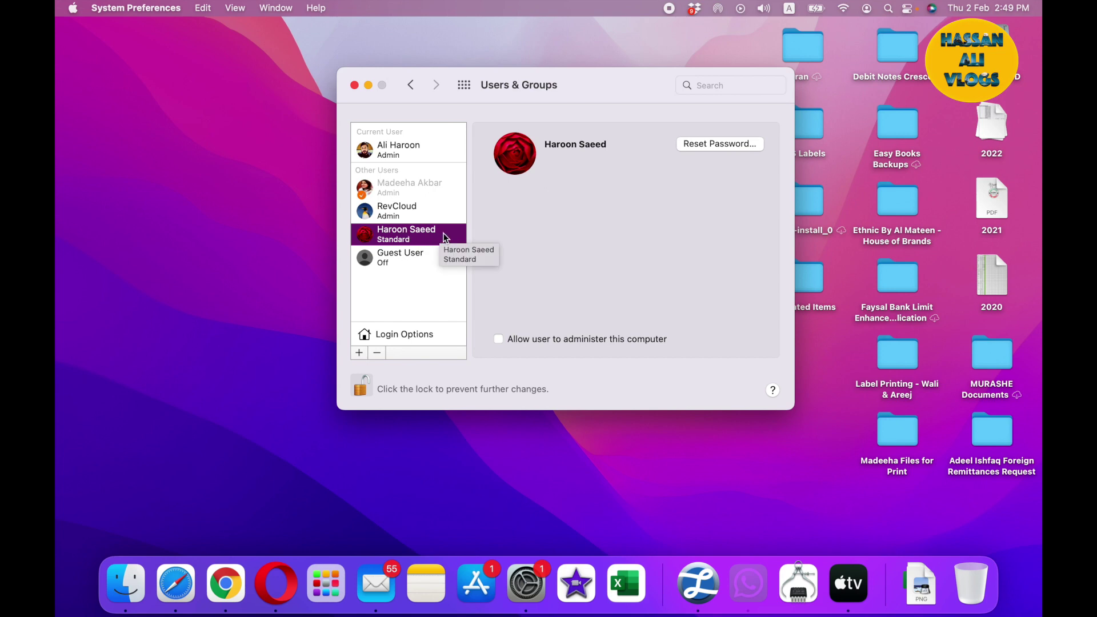
{"action": "left_click", "coordinate": [377, 353]}
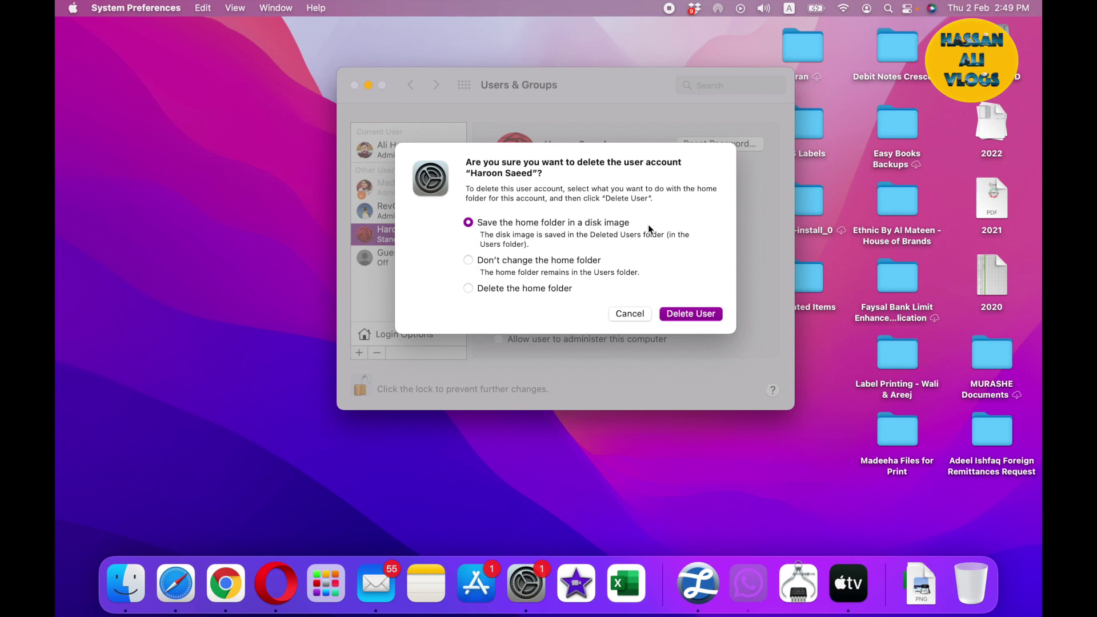
{"action": "left_click", "coordinate": [563, 261]}
{"action": "left_click", "coordinate": [695, 316]}
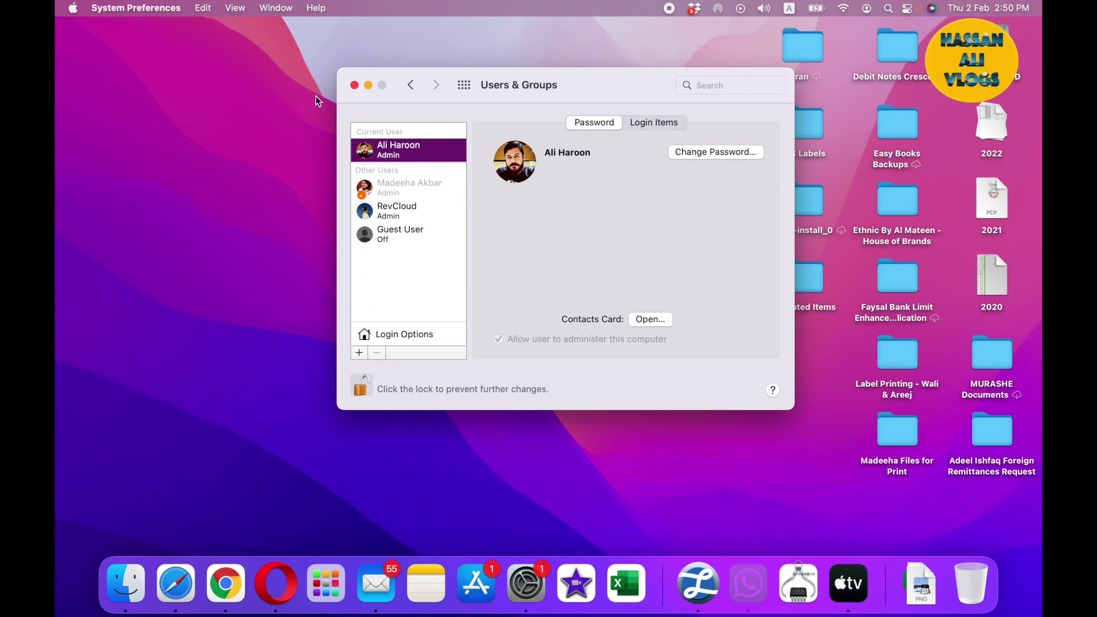
{"action": "left_click", "coordinate": [354, 85]}
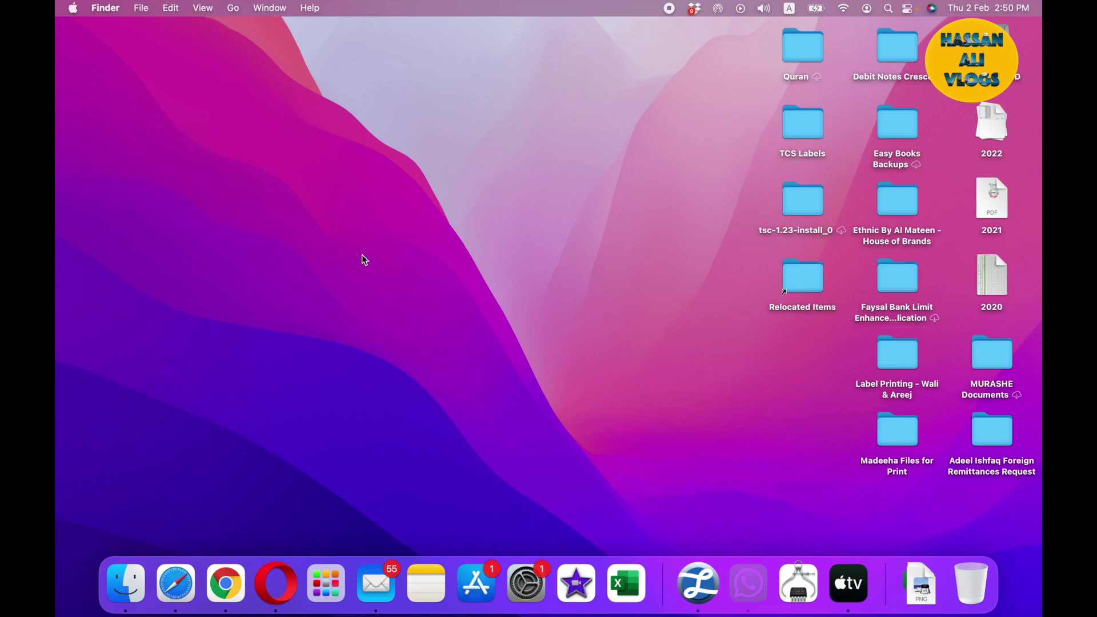